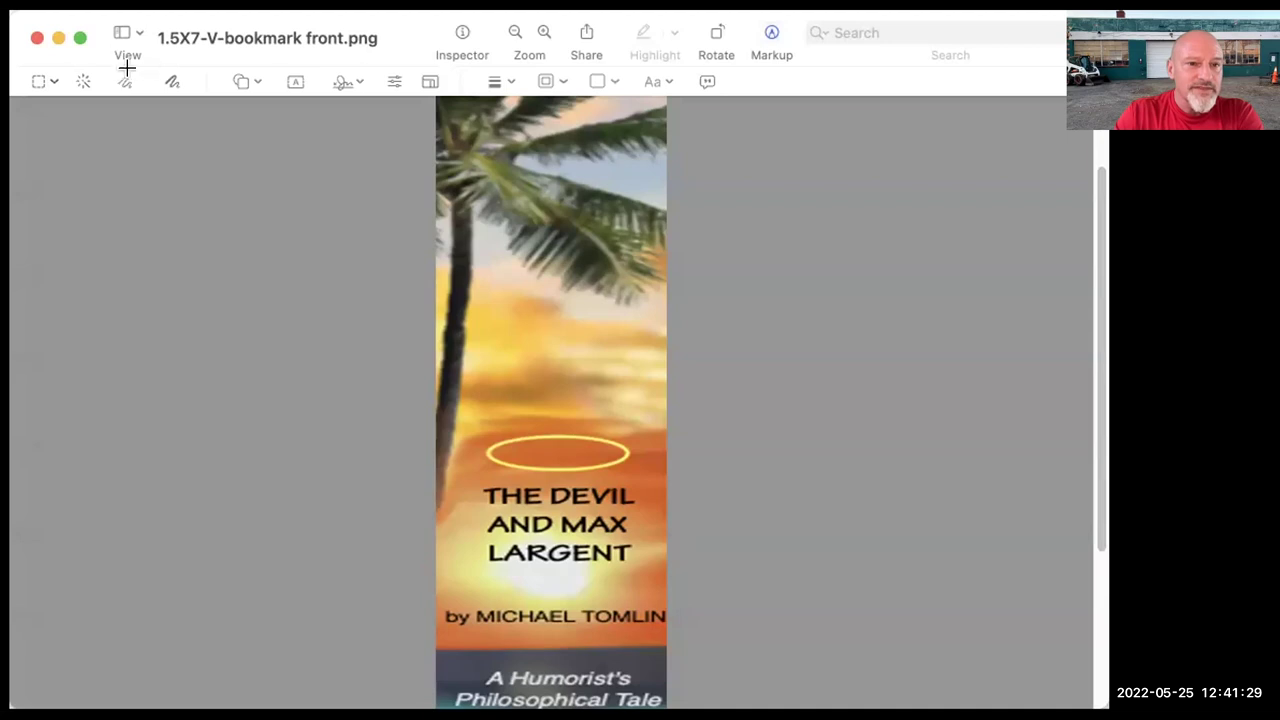
Choose the freehand drawing tool for the bookmark image and set the markup border colour to red.
{"action": "left_click", "coordinate": [172, 81]}
{"action": "left_click", "coordinate": [170, 81]}
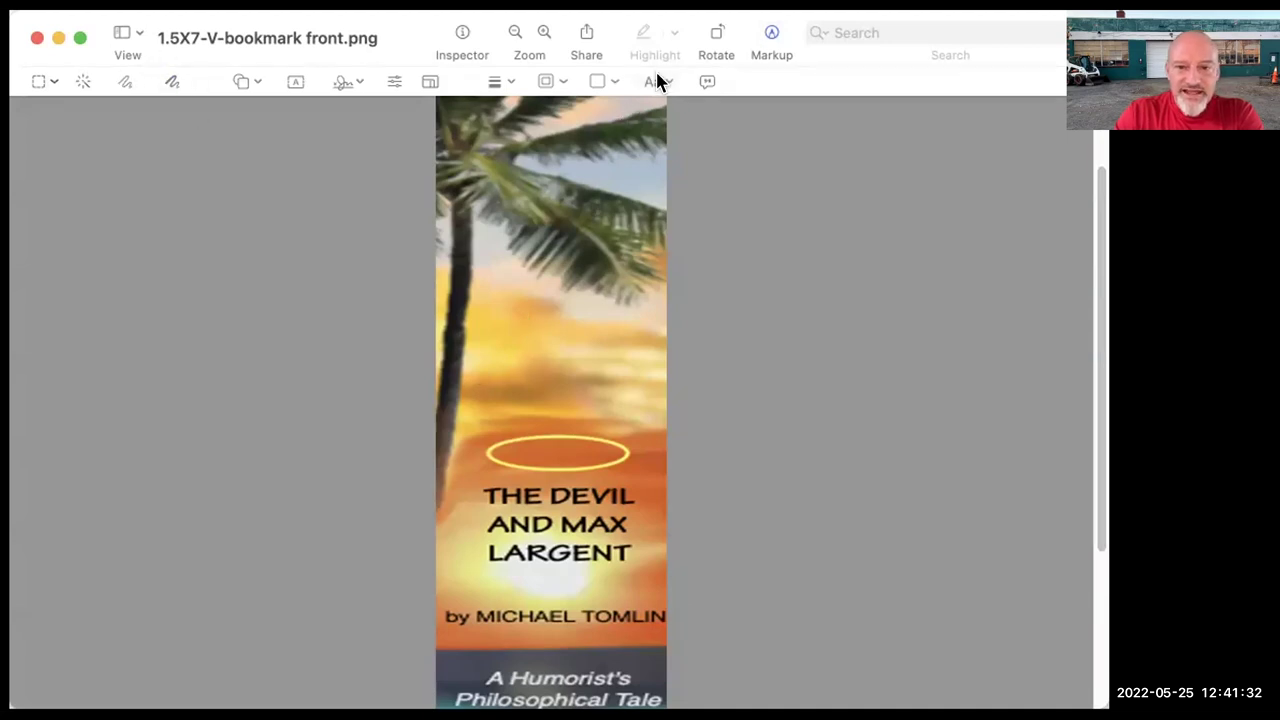
{"action": "left_click", "coordinate": [173, 81]}
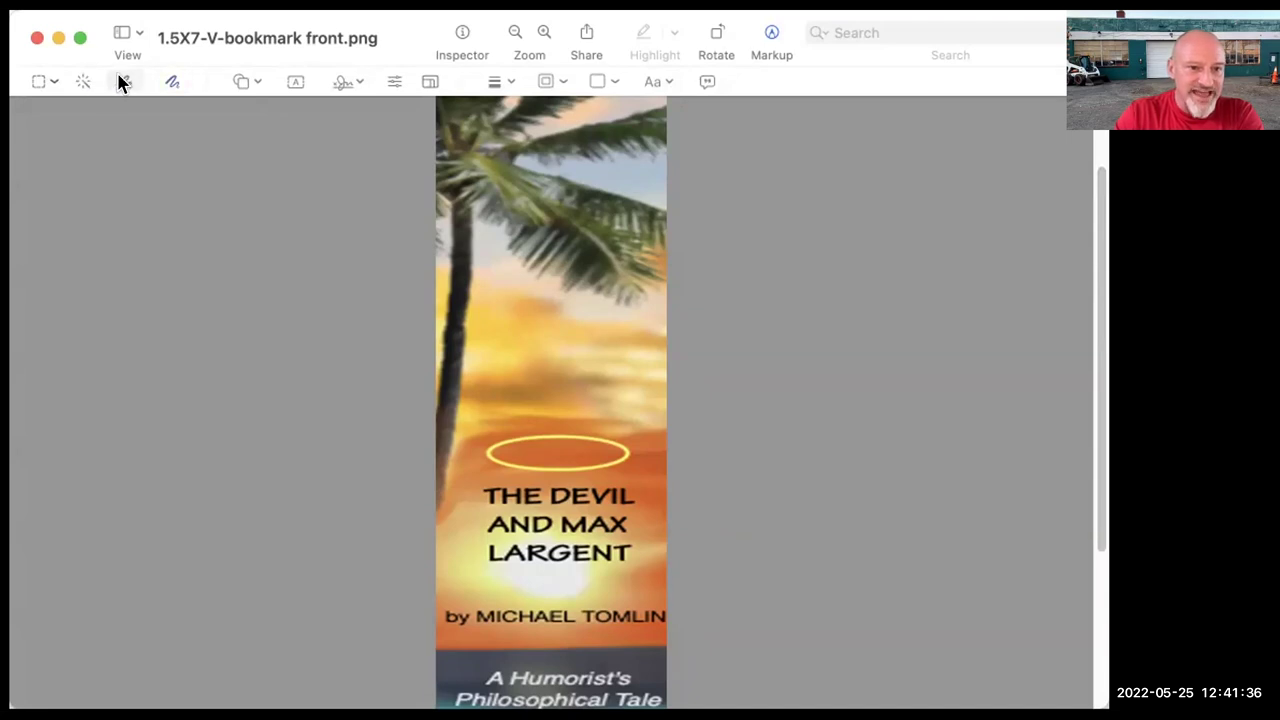
{"action": "left_click", "coordinate": [553, 82]}
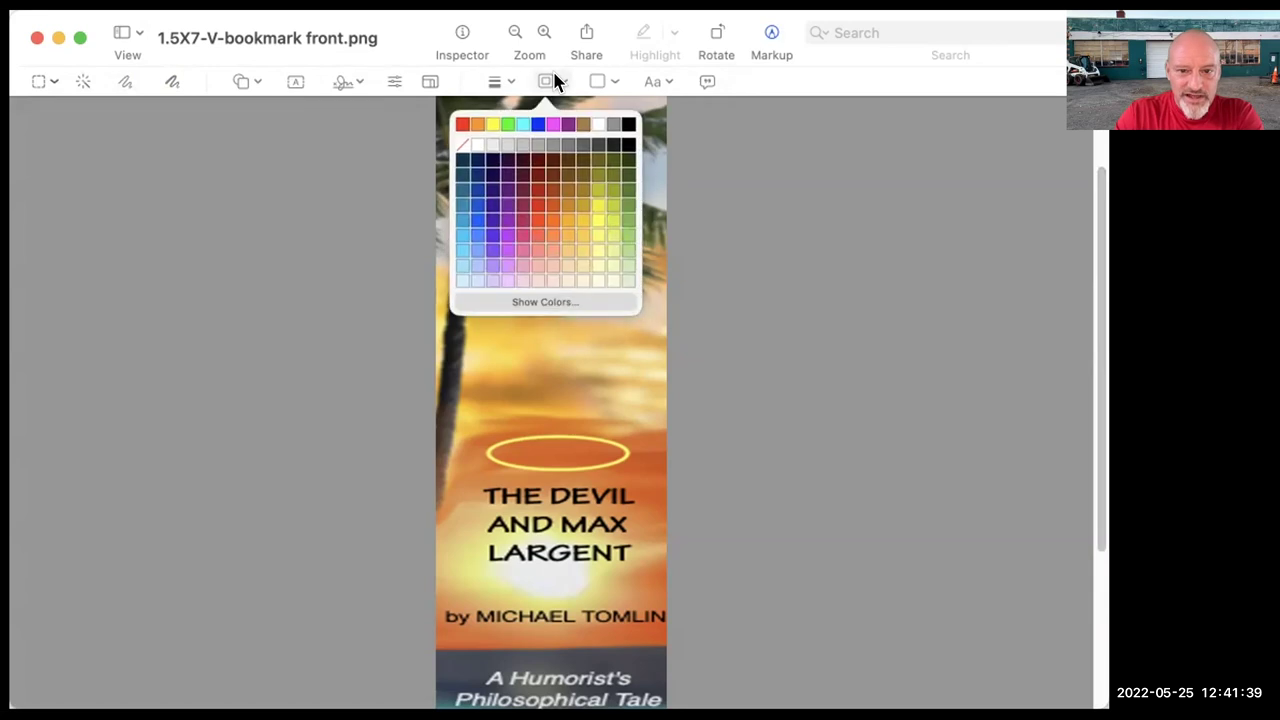
{"action": "left_click", "coordinate": [462, 123]}
Try to sketch a red freehand stroke across the sunset area of the bookmark image.
{"action": "left_click_drag", "start_coordinate": [497, 291], "coordinate": [598, 394]}
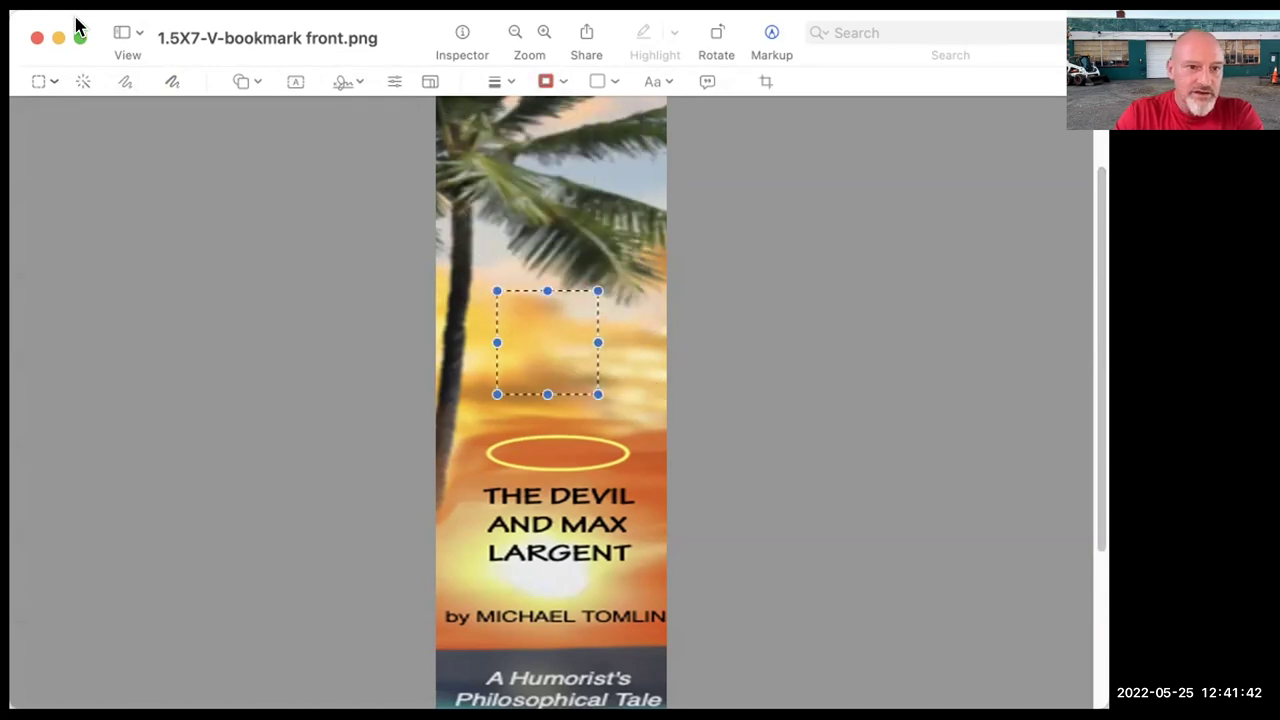
{"action": "left_click", "coordinate": [121, 81]}
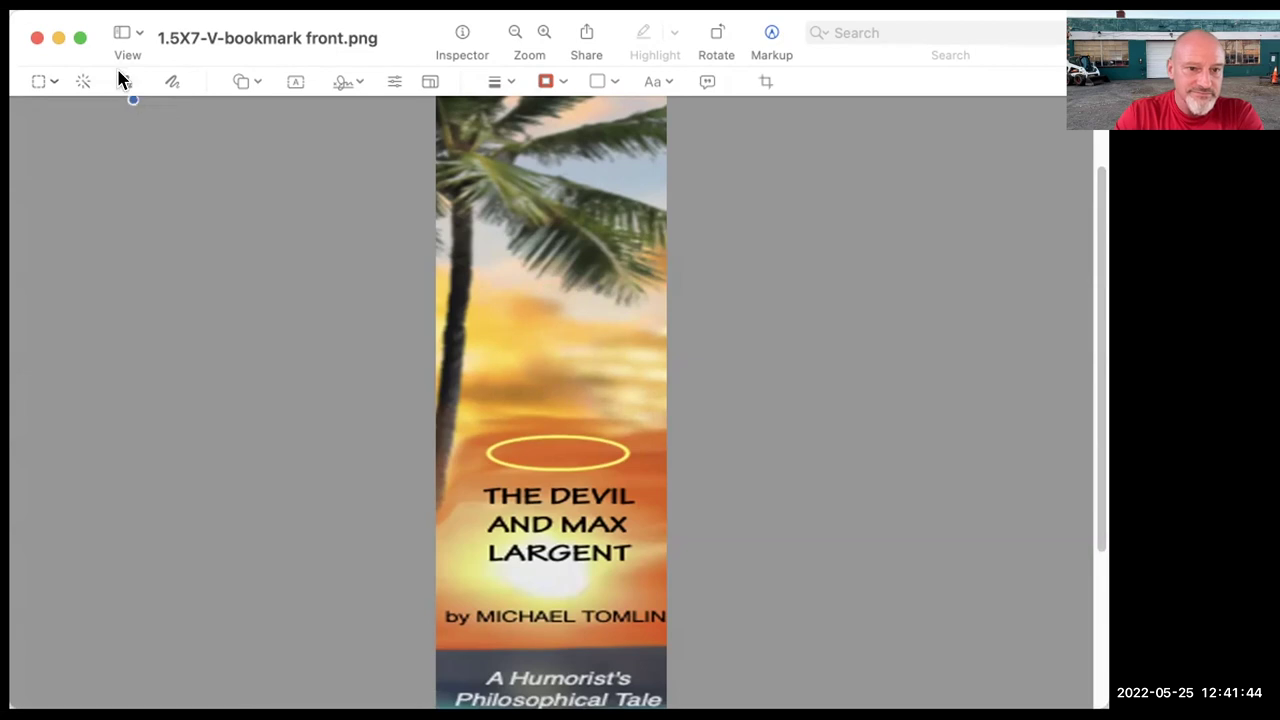
{"action": "left_click_drag", "start_coordinate": [495, 309], "coordinate": [601, 467]}
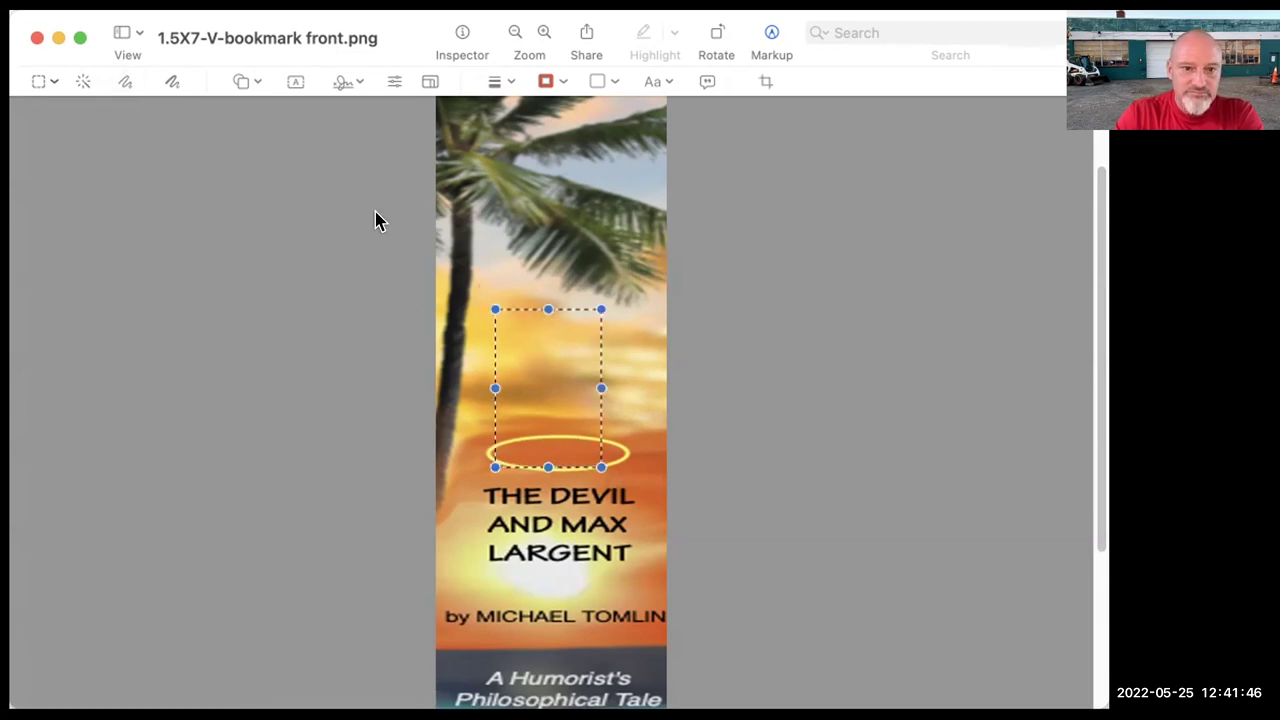
{"action": "left_click_drag", "start_coordinate": [456, 268], "coordinate": [629, 289]}
{"action": "left_click", "coordinate": [543, 320]}
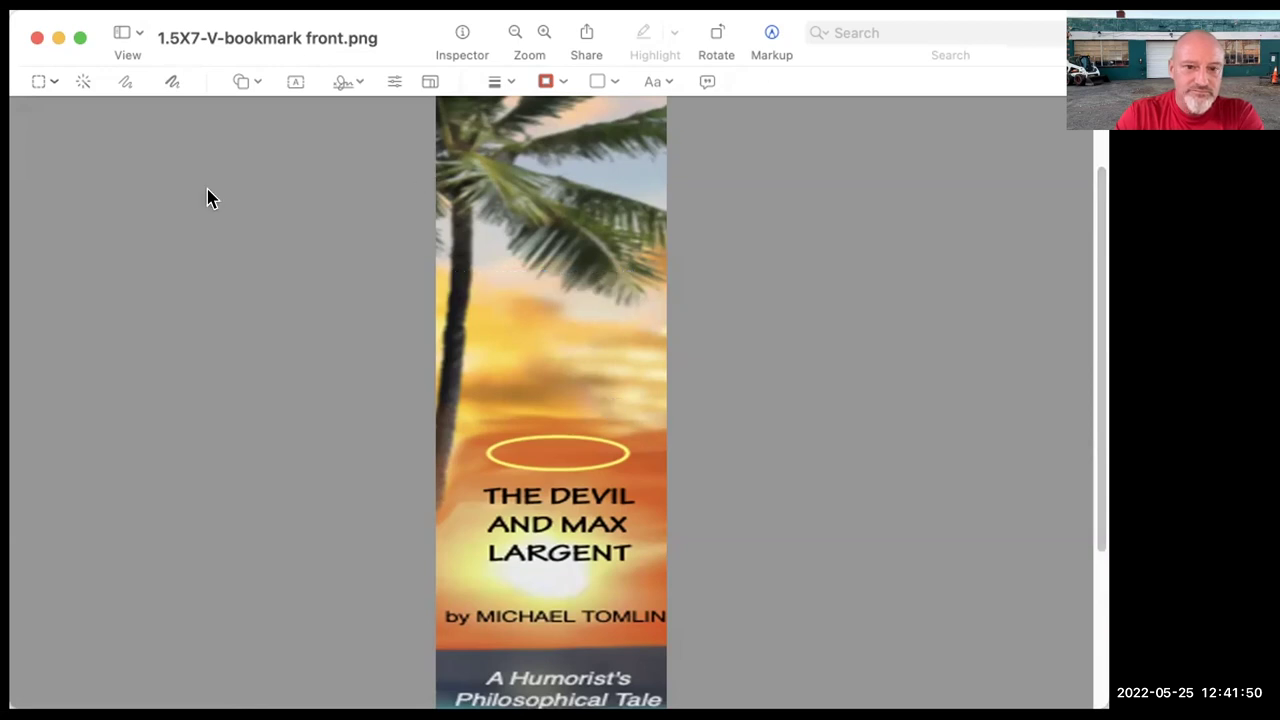
Draw a red freehand stroke across the sunset, crossed by a second freehand stroke in blue.
{"action": "left_click", "coordinate": [170, 82]}
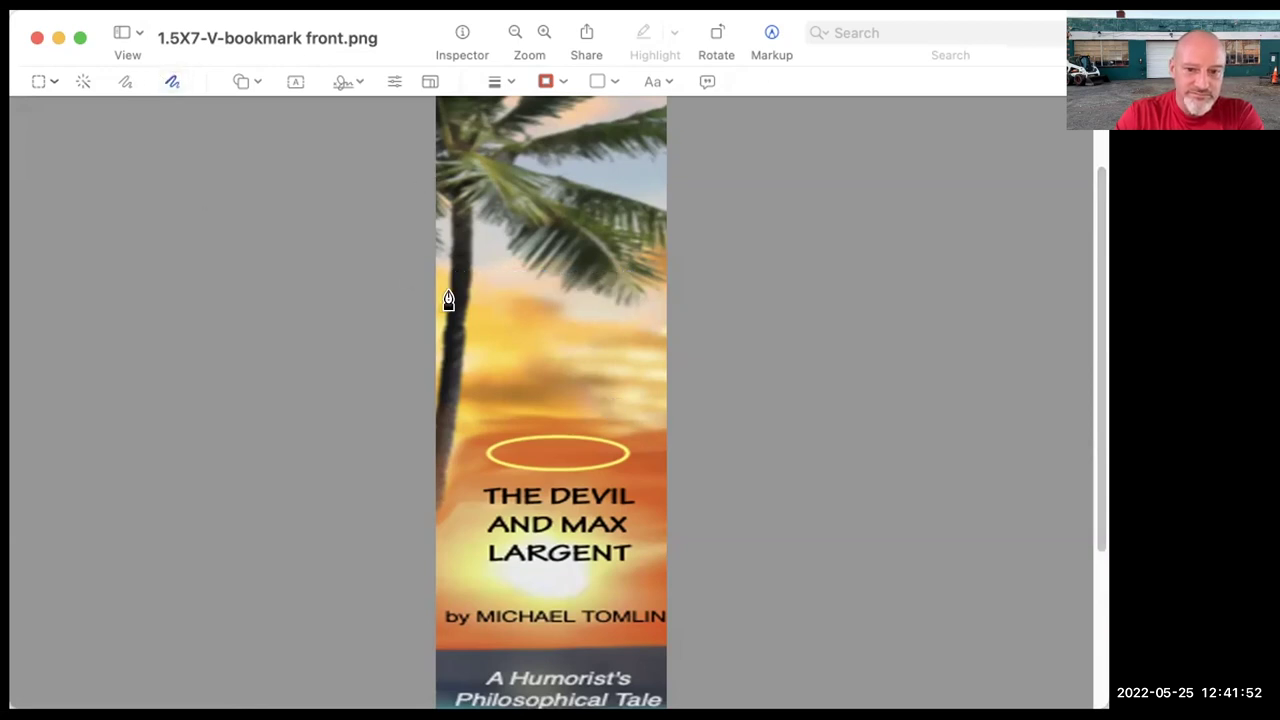
{"action": "left_click_drag", "start_coordinate": [450, 289], "coordinate": [627, 424]}
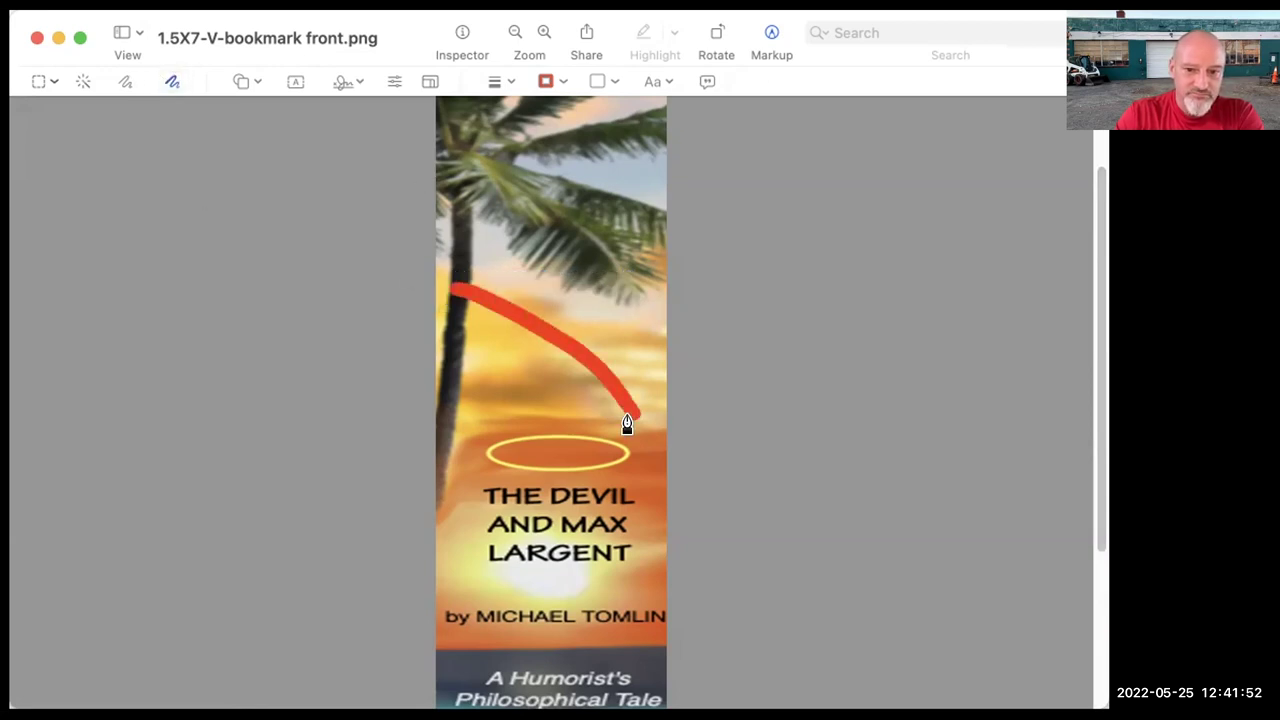
{"action": "left_click", "coordinate": [550, 81]}
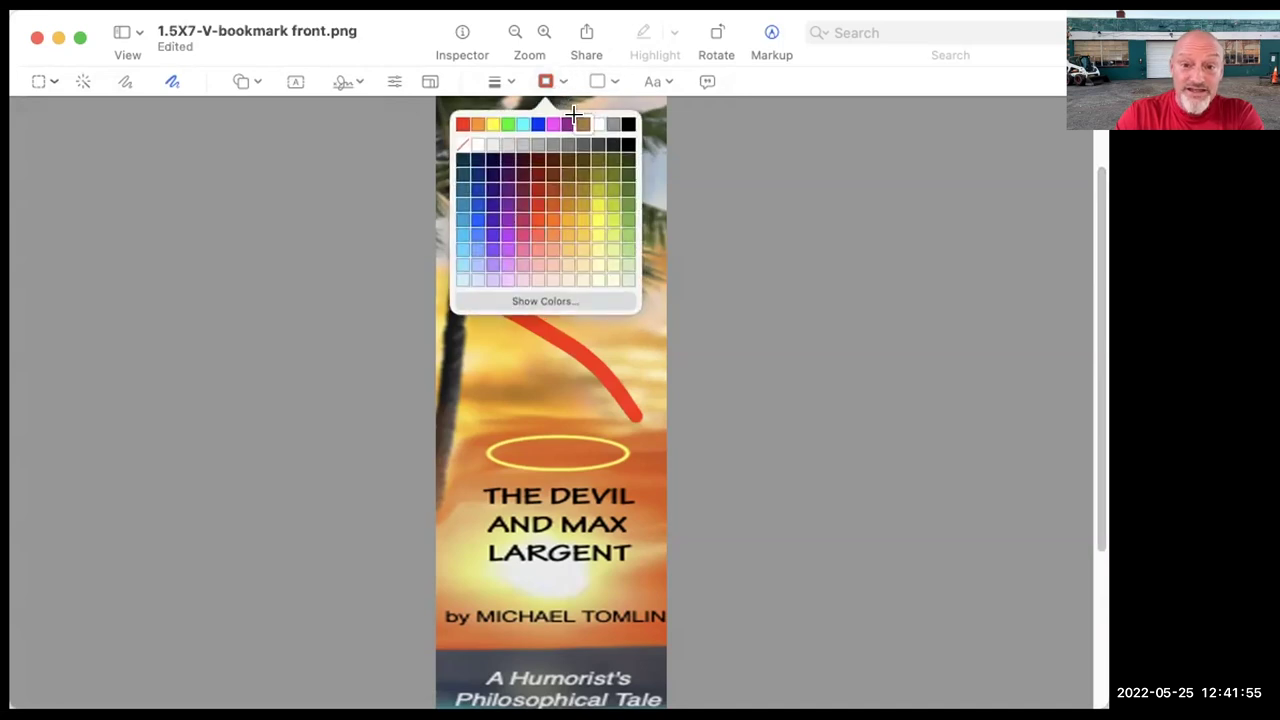
{"action": "left_click", "coordinate": [538, 123]}
{"action": "left_click_drag", "start_coordinate": [582, 280], "coordinate": [466, 456]}
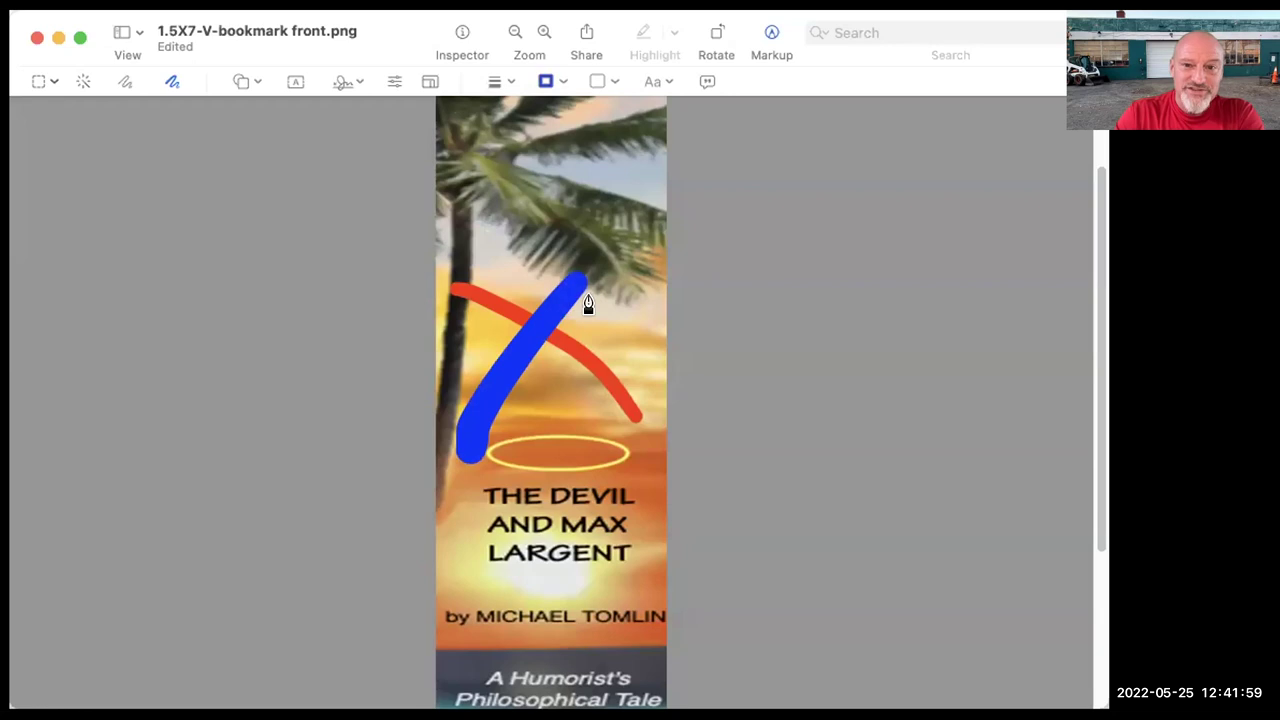
Set the markup fill colour to dark red and try to draw over the palm tree.
{"action": "left_click", "coordinate": [597, 78]}
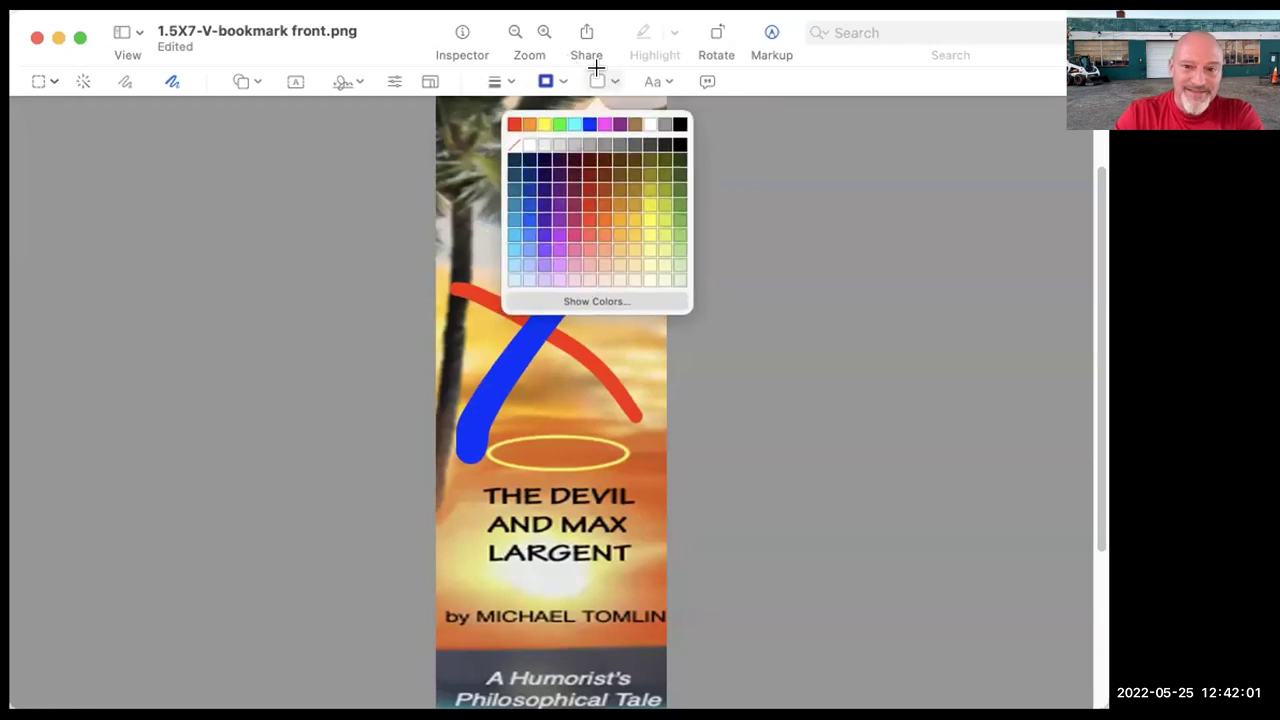
{"action": "left_click", "coordinate": [586, 160]}
{"action": "left_click_drag", "start_coordinate": [611, 243], "coordinate": [596, 363]}
{"action": "left_click_drag", "start_coordinate": [459, 163], "coordinate": [591, 163]}
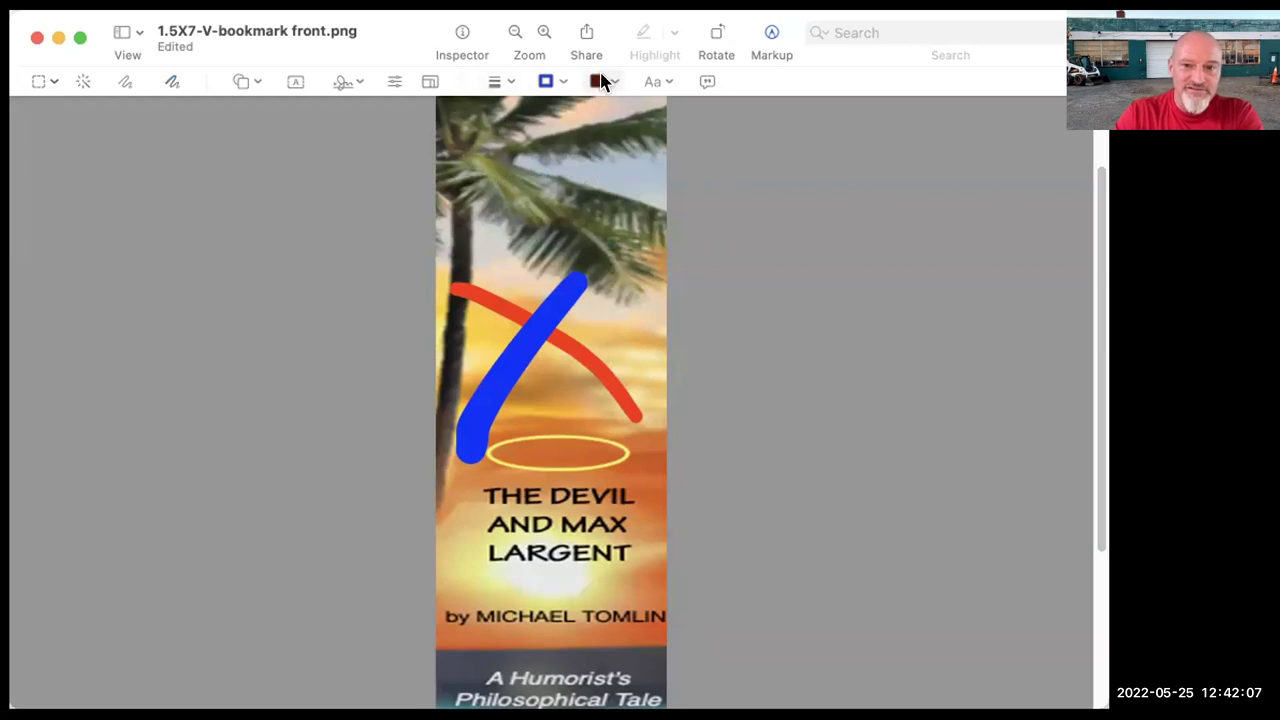
Draw a thick blue freehand stroke over the palm fronds and sketch a blue line diagonally across the book title.
{"action": "left_click", "coordinate": [172, 81]}
{"action": "left_click_drag", "start_coordinate": [576, 196], "coordinate": [648, 292]}
{"action": "left_click", "coordinate": [126, 82]}
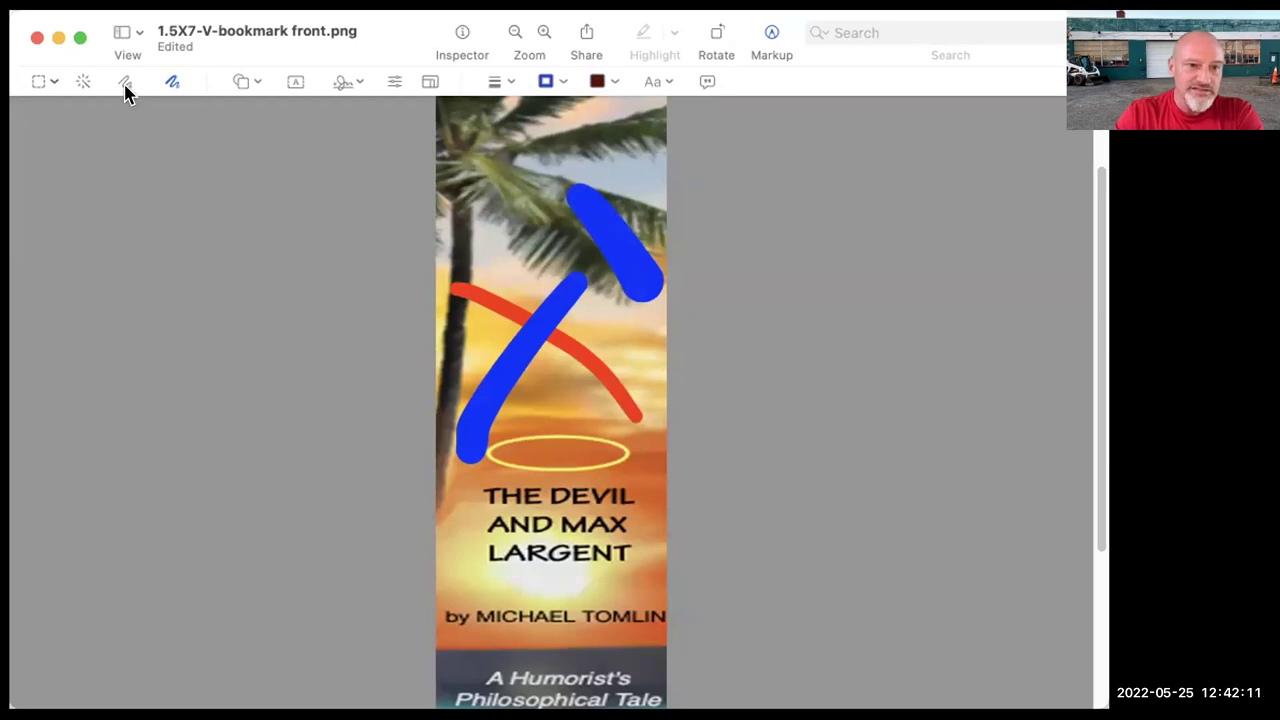
{"action": "left_click_drag", "start_coordinate": [437, 468], "coordinate": [573, 545]}
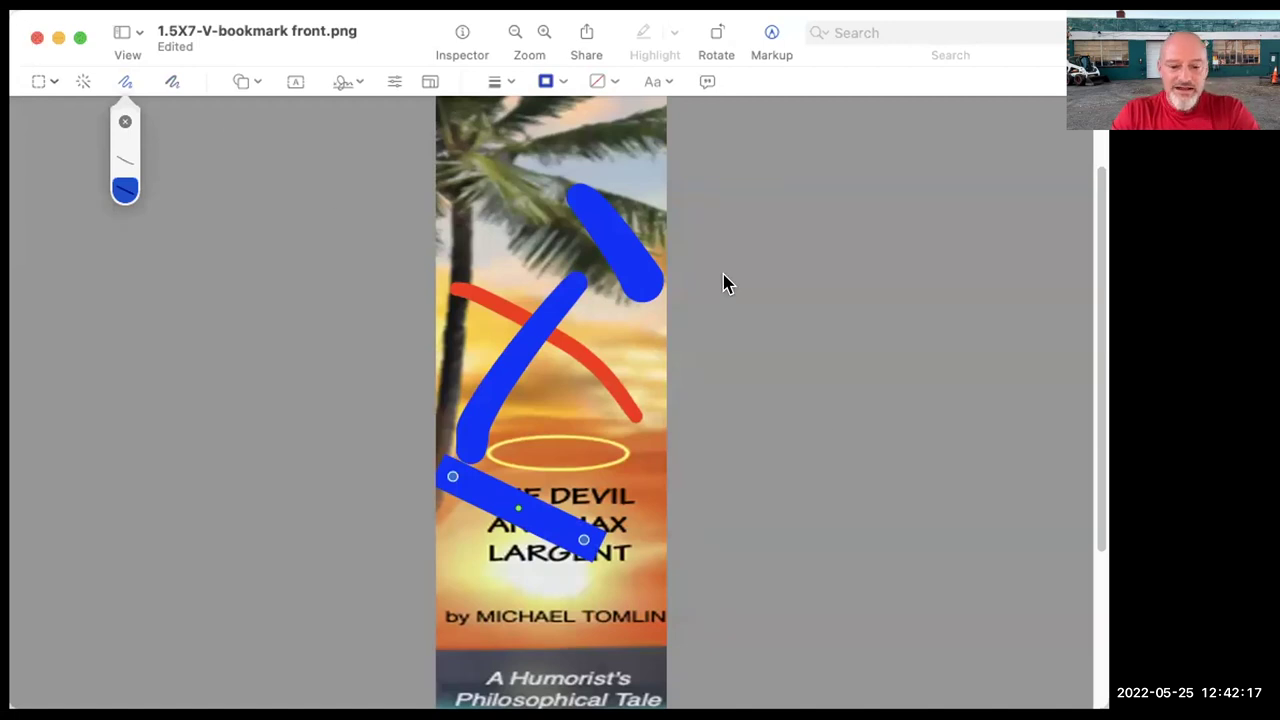
Undo the last four markup strokes on the bookmark image.
{"action": "key", "text": "super+z"}
{"action": "key", "text": "super+z"}
{"action": "key", "text": "super+z"}
{"action": "key", "text": "super+z"}
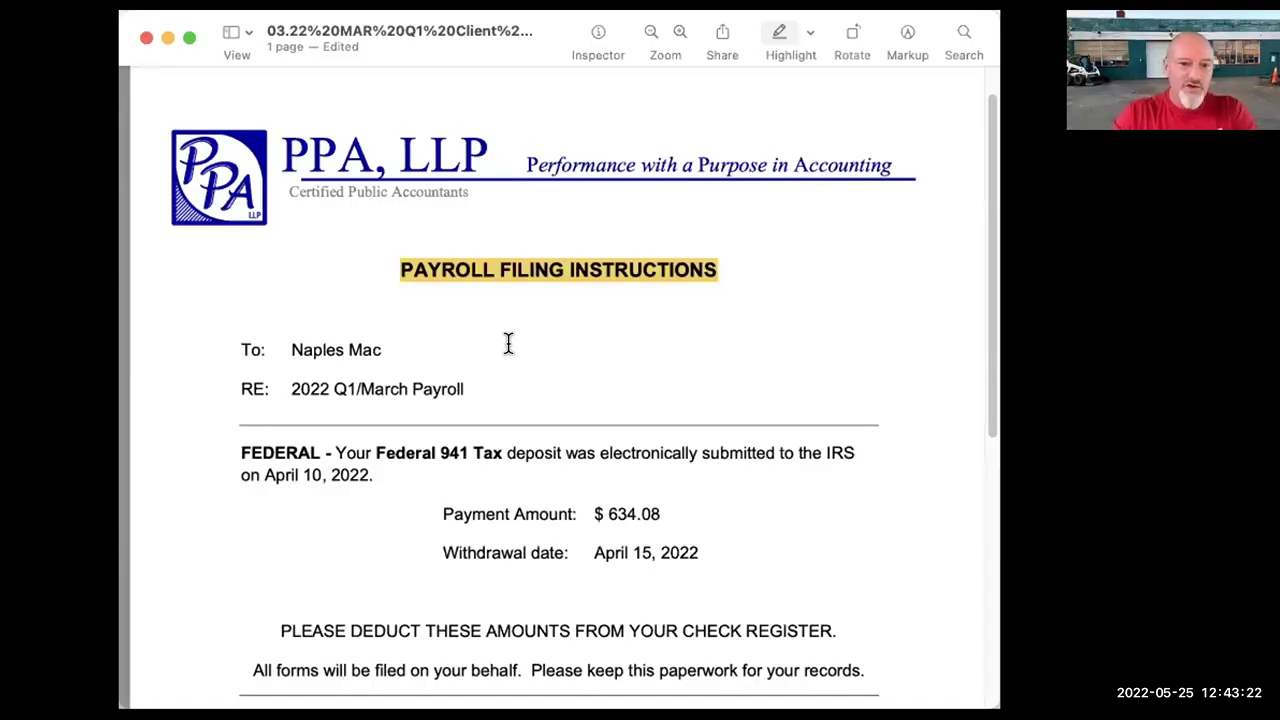
Highlight "Naples Mac", "2022 Q1/March Payroll" and the federal section's check register and paperwork notice in yellow.
{"action": "left_click_drag", "start_coordinate": [287, 345], "coordinate": [408, 336]}
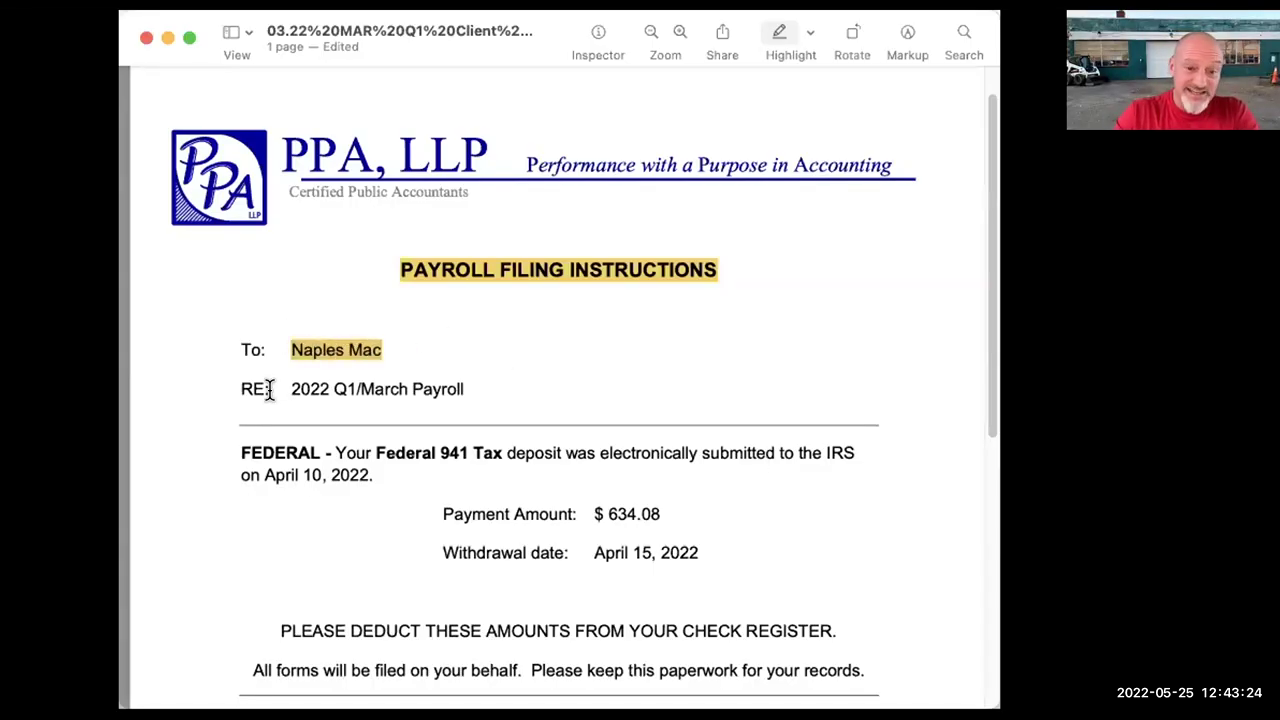
{"action": "left_click_drag", "start_coordinate": [286, 383], "coordinate": [497, 382]}
{"action": "scroll", "coordinate": [532, 418], "scroll_direction": "down", "scroll_amount": 2}
{"action": "scroll", "coordinate": [532, 418], "scroll_direction": "down", "scroll_amount": 2}
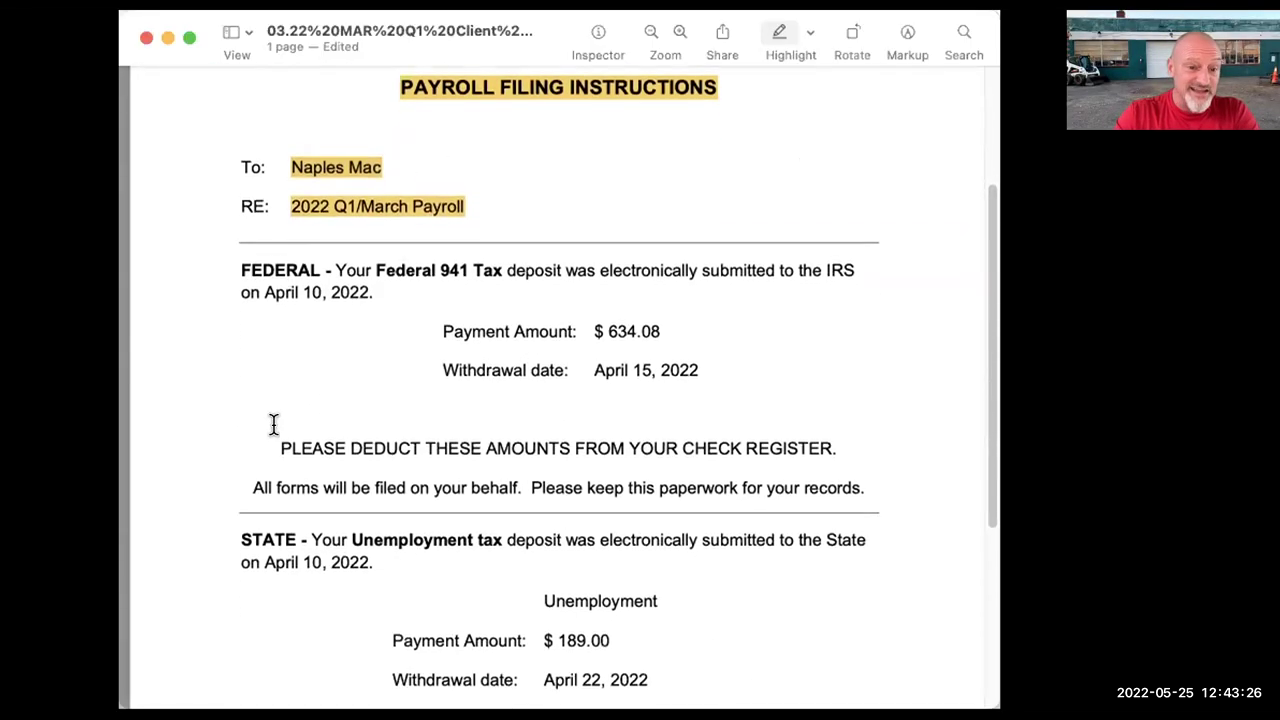
{"action": "left_click_drag", "start_coordinate": [280, 445], "coordinate": [834, 451]}
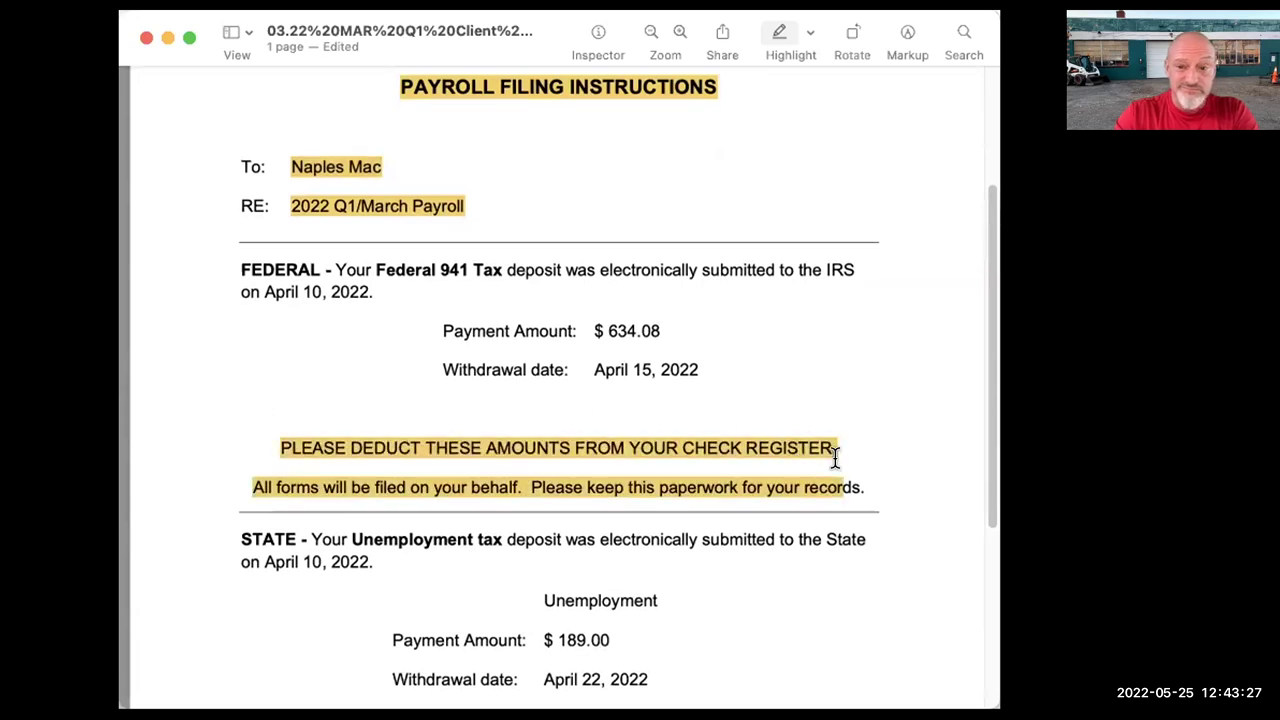
Highlight the "Unemployment" heading, the contact details in the footer and part of the state section's closing notice in yellow.
{"action": "scroll", "coordinate": [866, 457], "scroll_direction": "down", "scroll_amount": 4}
{"action": "left_click_drag", "start_coordinate": [679, 408], "coordinate": [460, 405]}
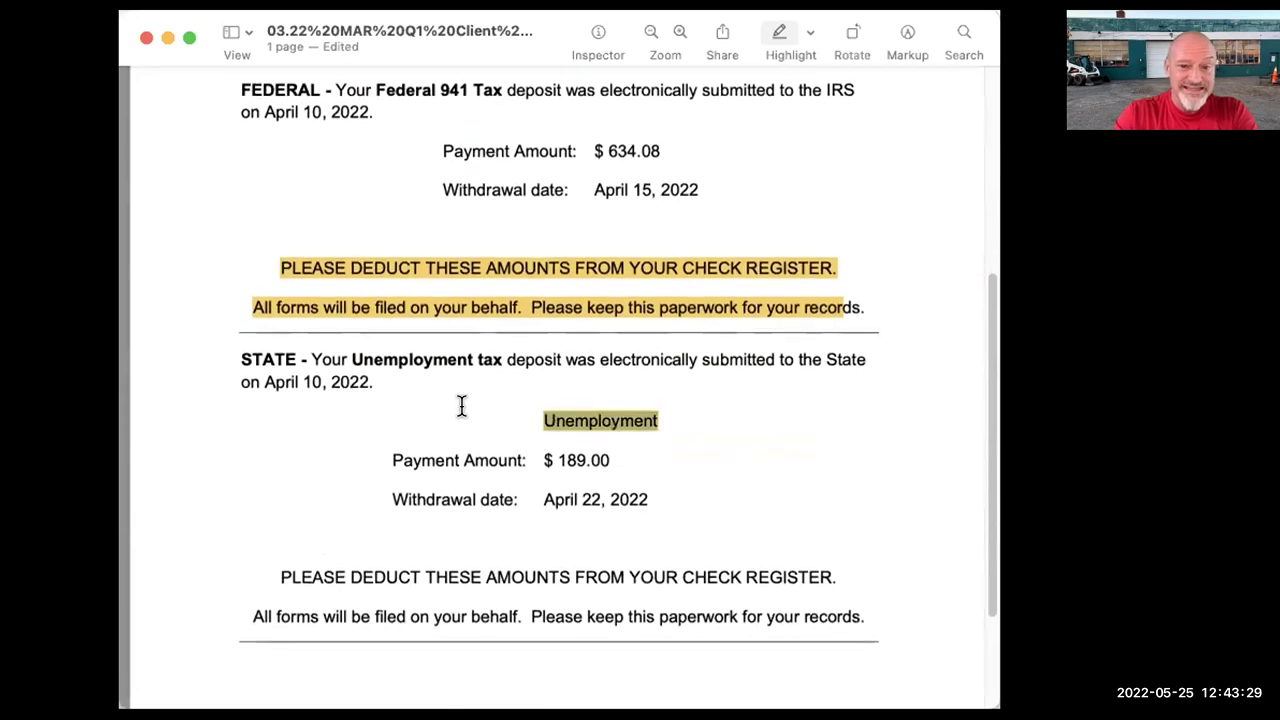
{"action": "scroll", "coordinate": [459, 405], "scroll_direction": "down", "scroll_amount": 4}
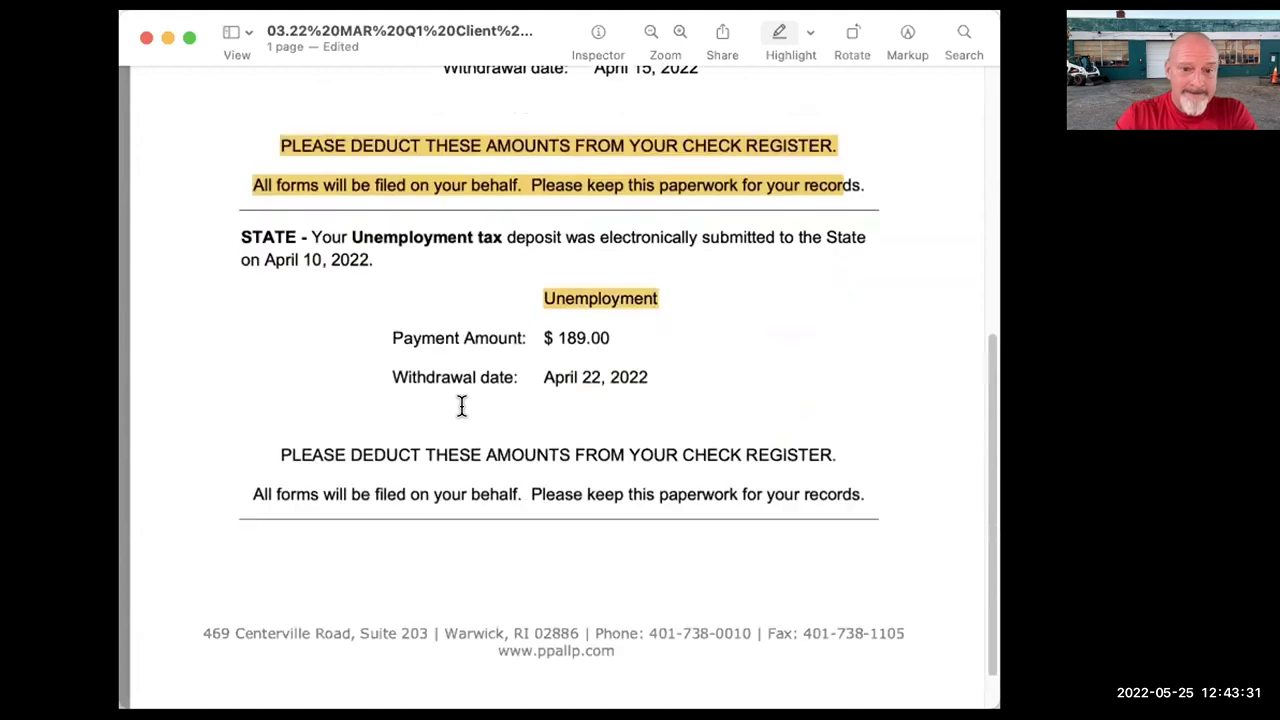
{"action": "left_click_drag", "start_coordinate": [549, 576], "coordinate": [618, 596]}
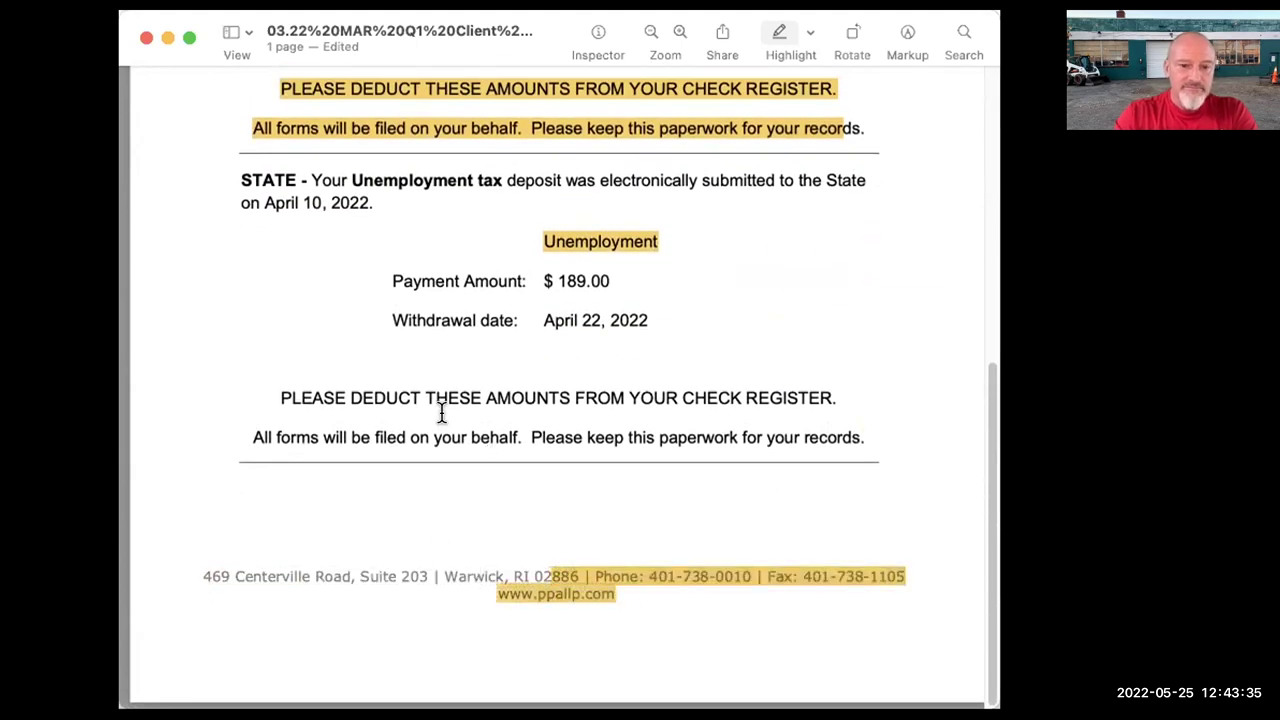
{"action": "left_click_drag", "start_coordinate": [444, 413], "coordinate": [706, 423]}
{"action": "scroll", "coordinate": [784, 270], "scroll_direction": "up", "scroll_amount": 10}
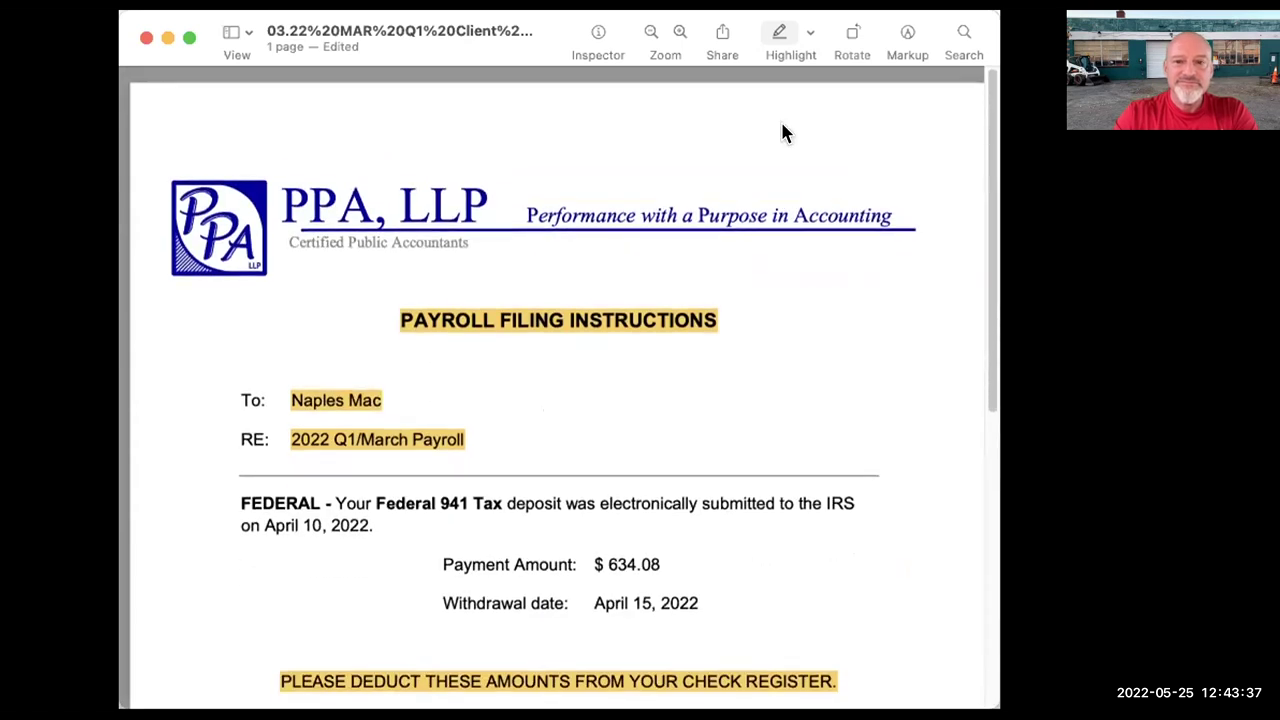
Examine the highlight colour options and the PDF's general information, encryption permissions and annotations, then close the Inspector.
{"action": "left_click", "coordinate": [807, 32]}
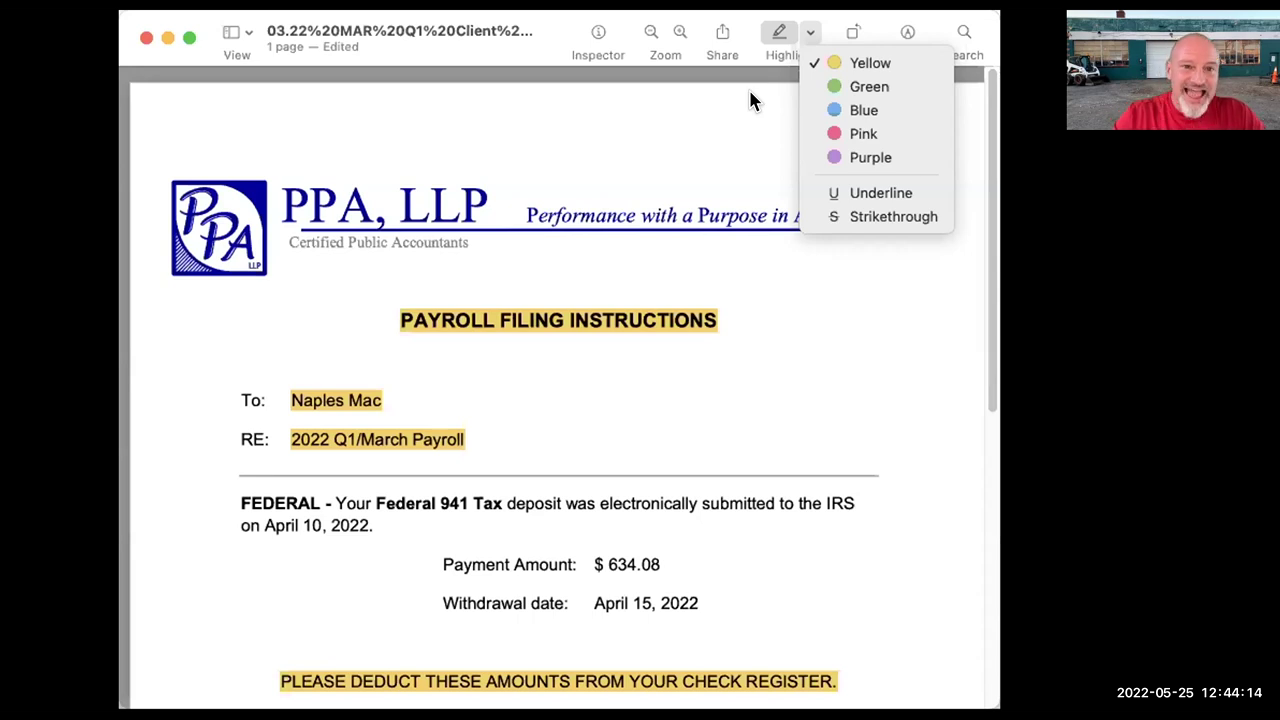
{"action": "left_click", "coordinate": [594, 35]}
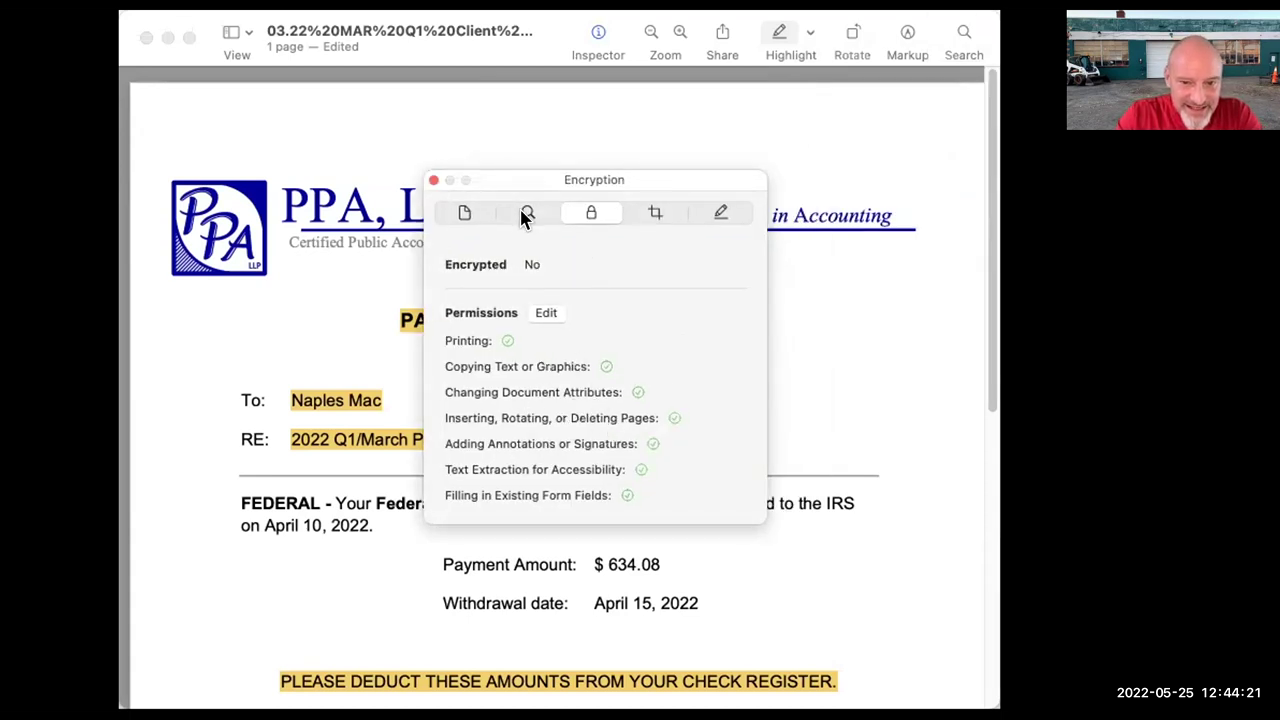
{"action": "left_click", "coordinate": [466, 213]}
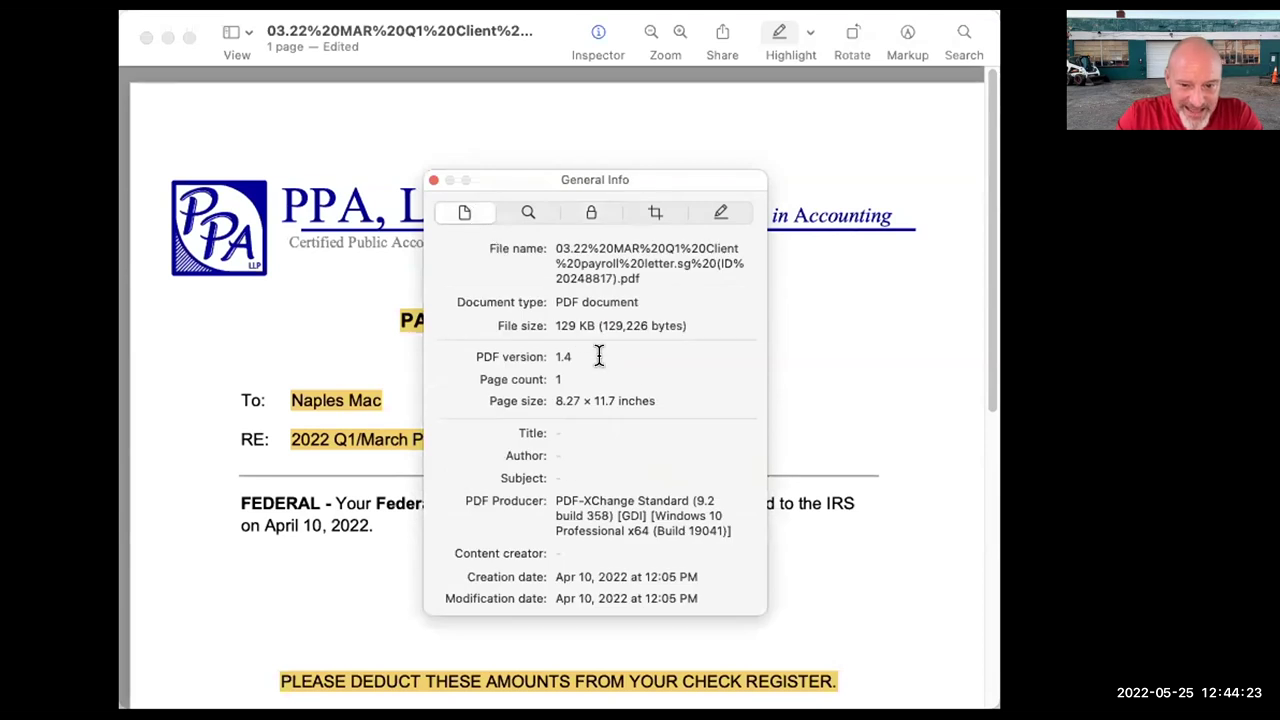
{"action": "left_click_drag", "start_coordinate": [545, 287], "coordinate": [660, 286]}
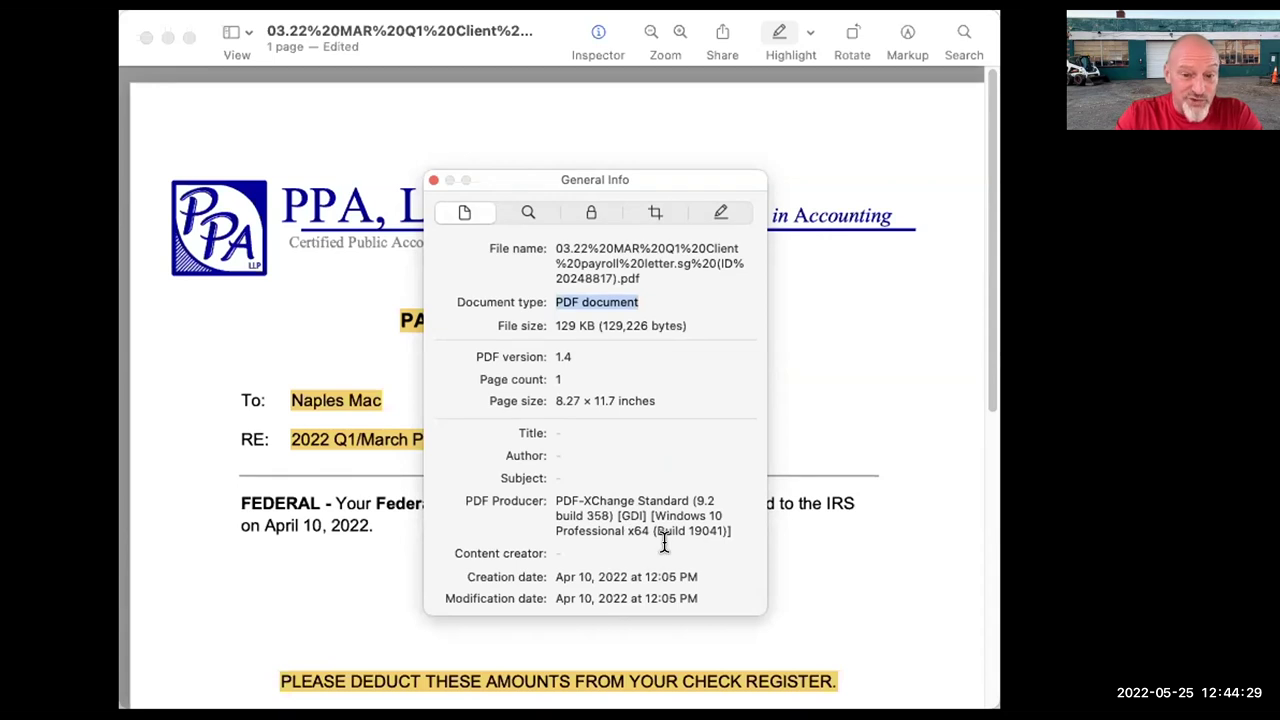
{"action": "left_click", "coordinate": [527, 214]}
{"action": "left_click", "coordinate": [590, 214]}
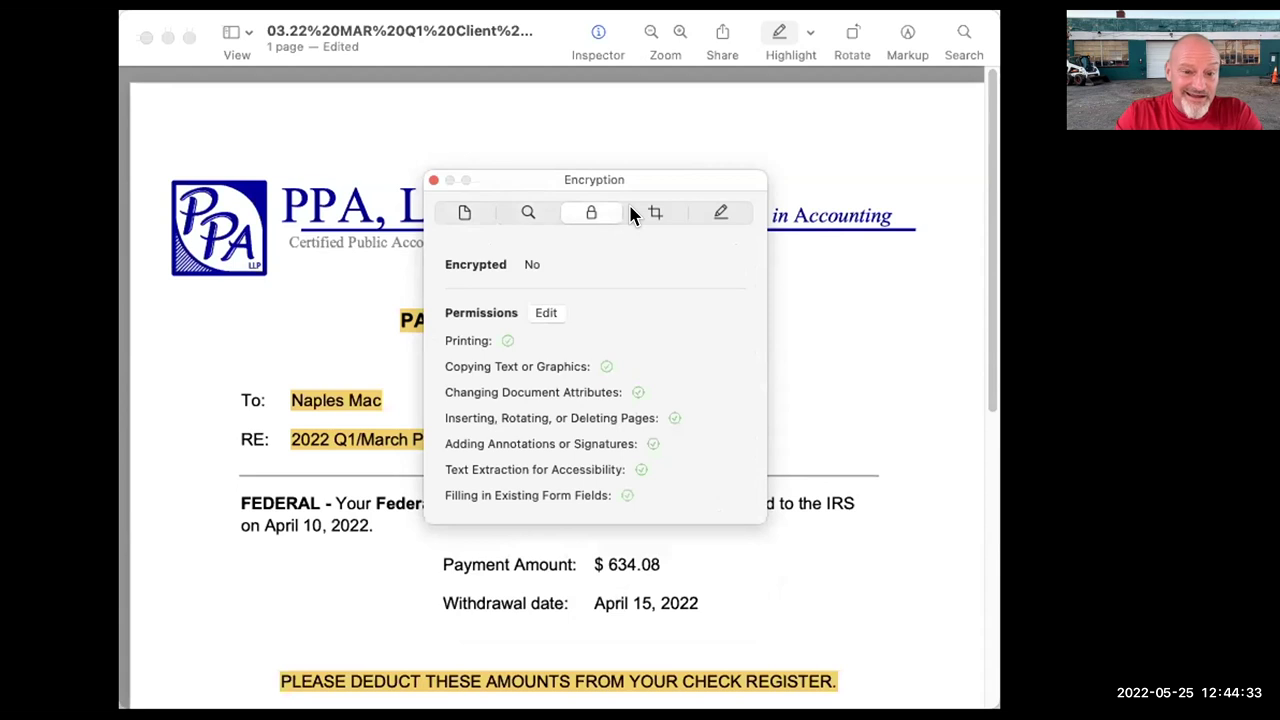
{"action": "left_click", "coordinate": [631, 210]}
{"action": "left_click", "coordinate": [716, 211]}
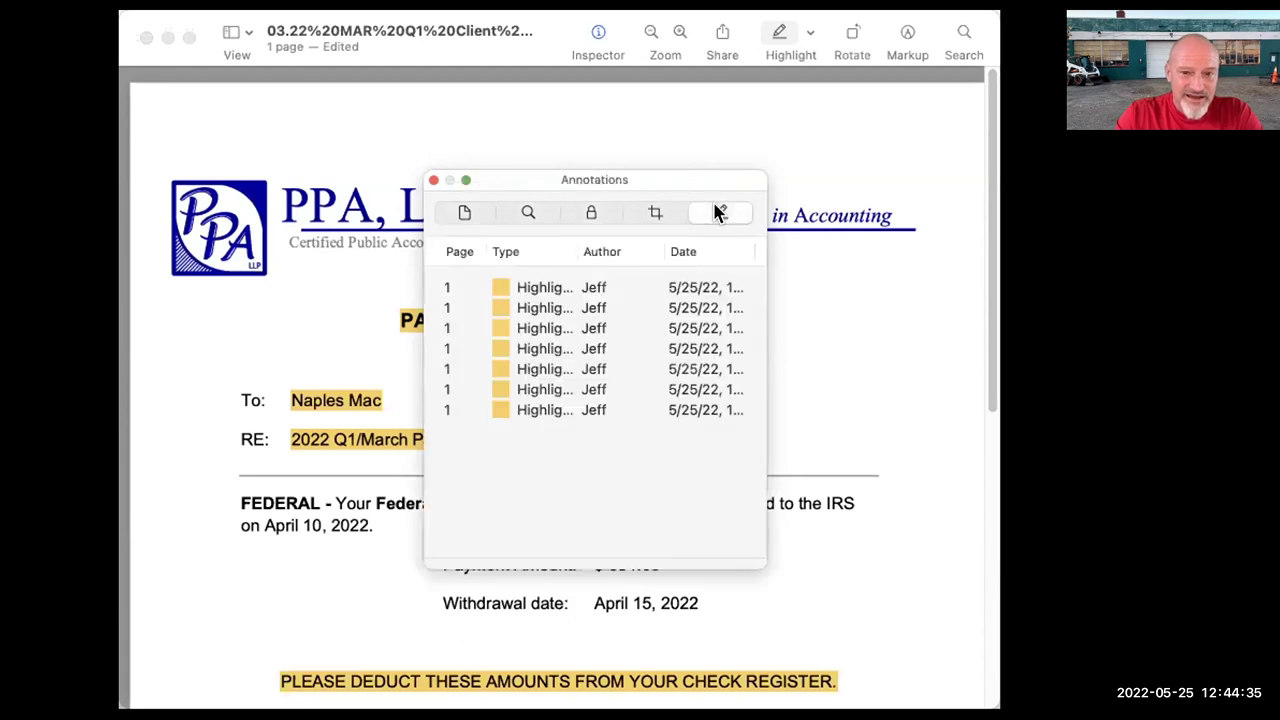
{"action": "left_click", "coordinate": [465, 212]}
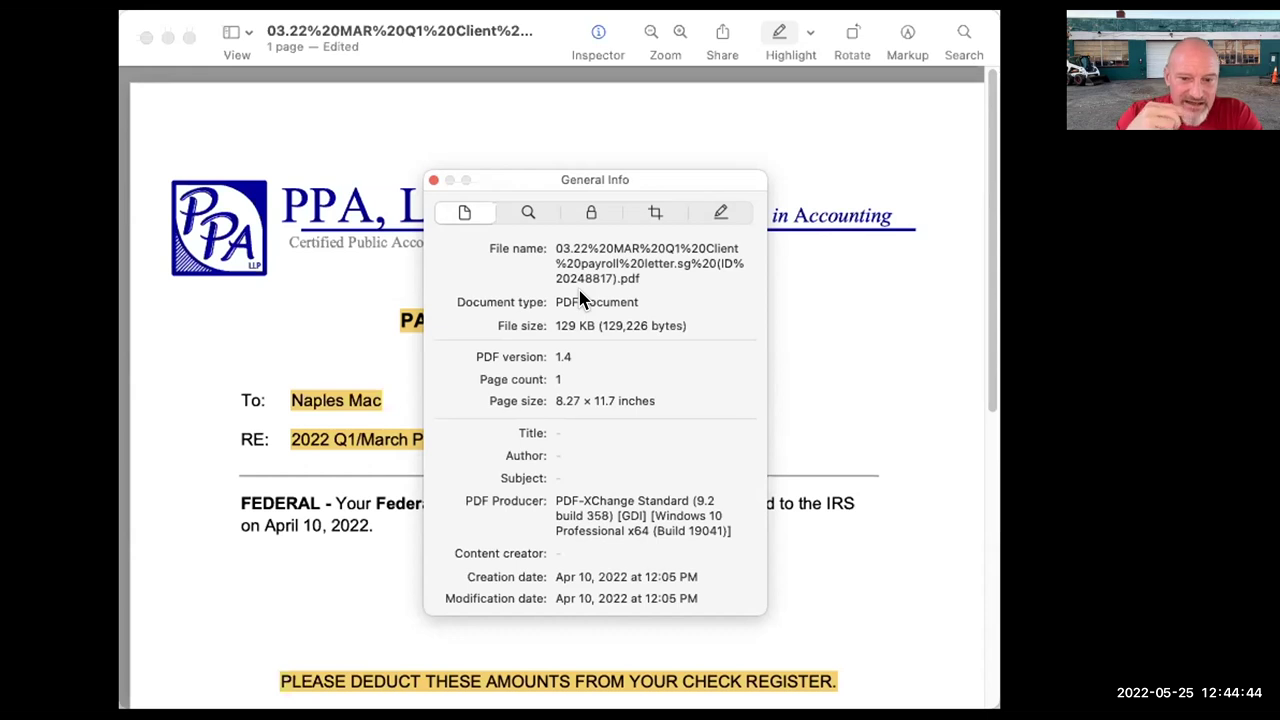
{"action": "left_click", "coordinate": [433, 180]}
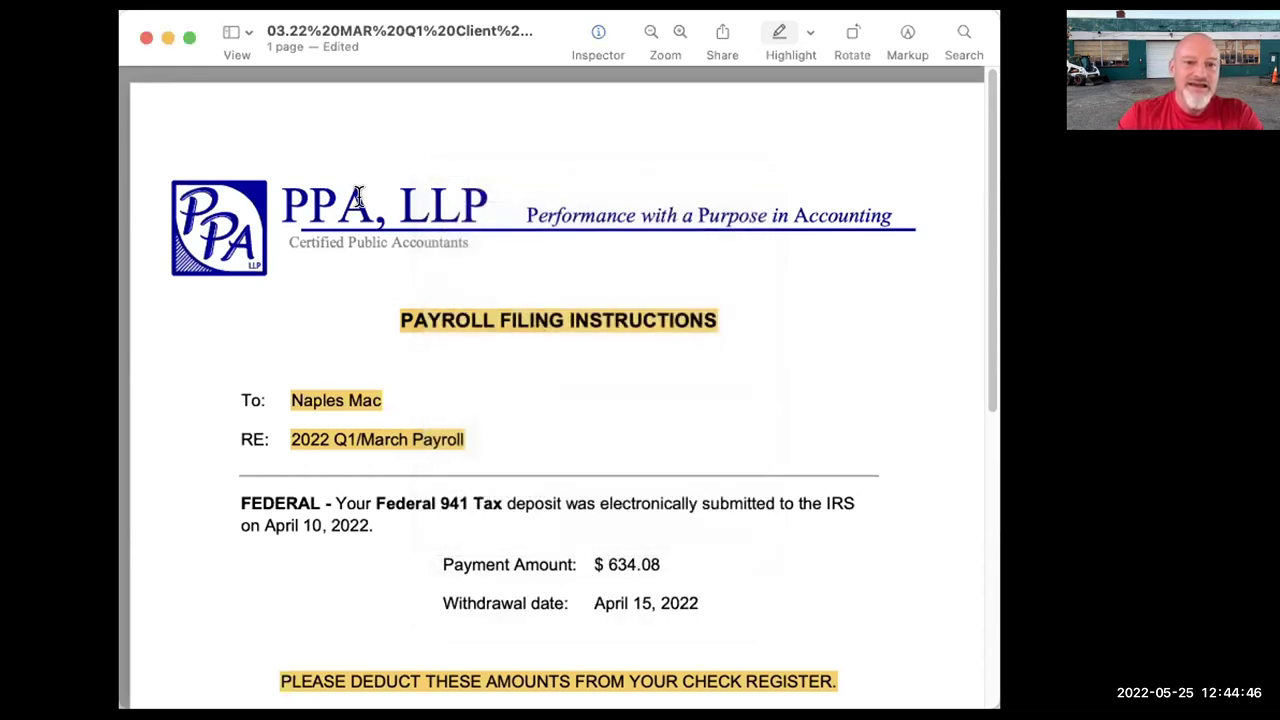
Highlight the comma in the "PPA, LLP" letterhead in yellow.
{"action": "left_click", "coordinate": [380, 205]}
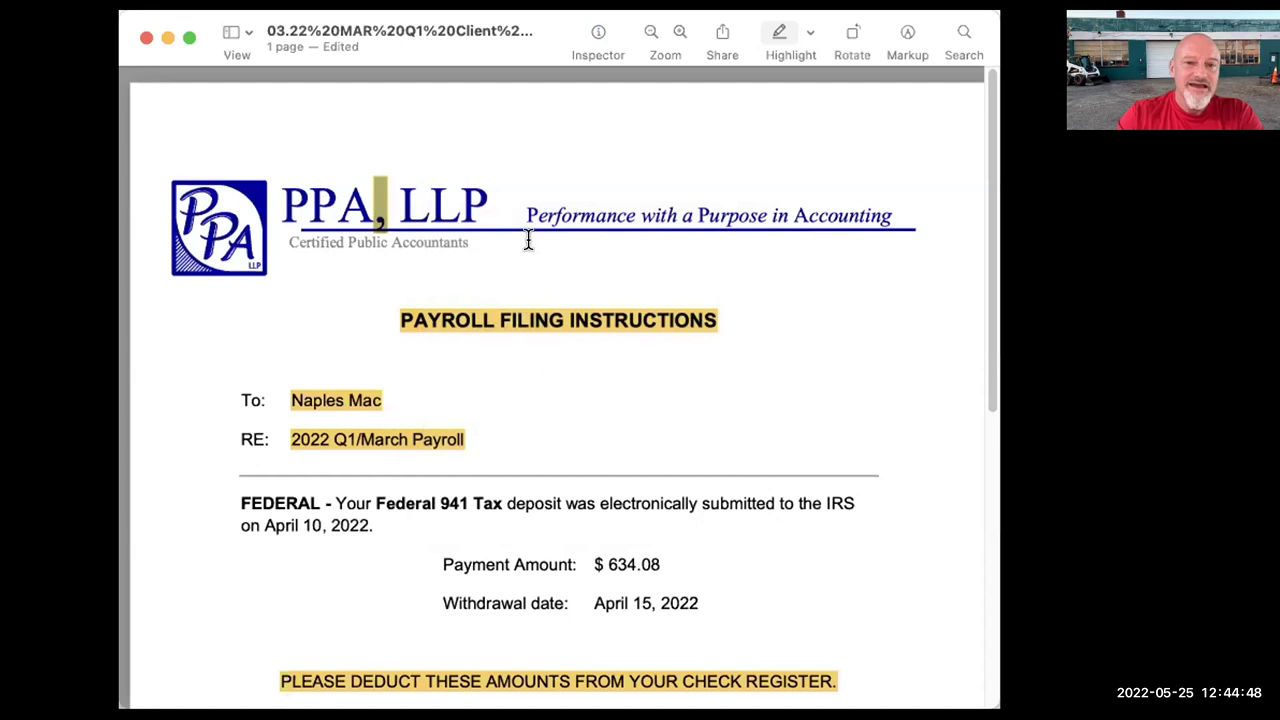